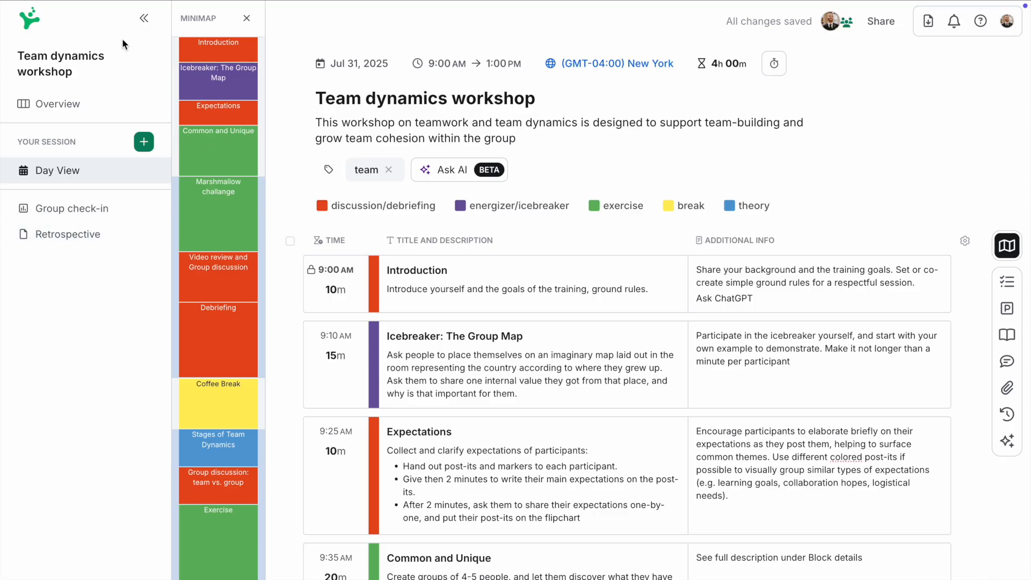
Step: Add a page to the session from the Workshop Brief template and look over its sections
left_click(145, 142)
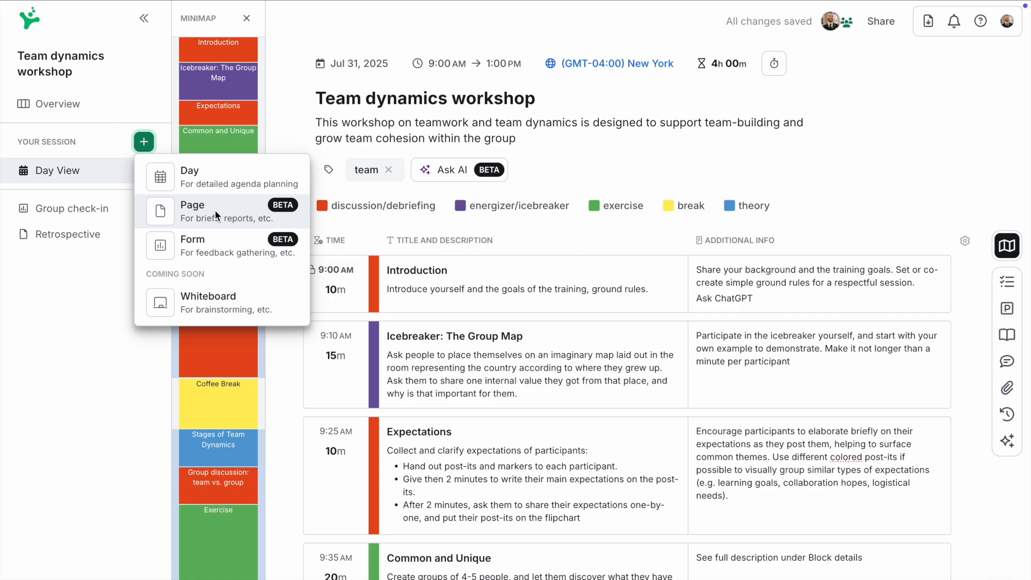
left_click(226, 219)
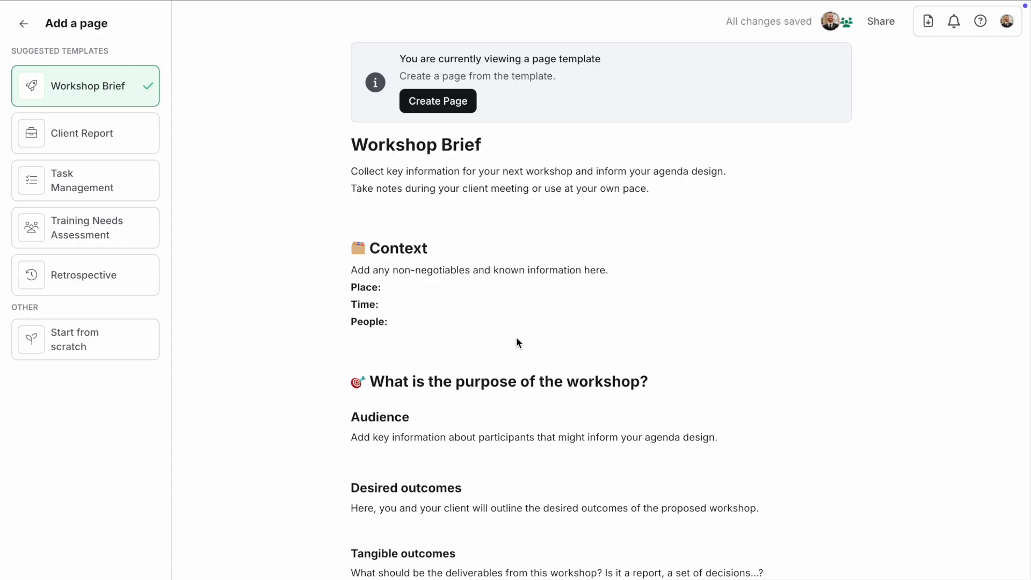
left_click(460, 105)
scroll(739, 269, "down", 5)
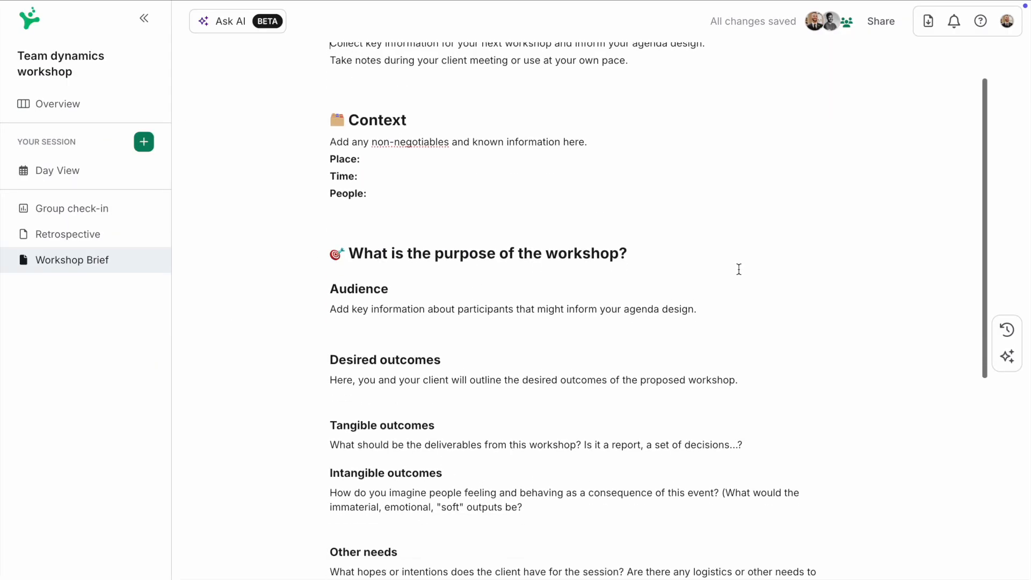
scroll(739, 269, "up", 4)
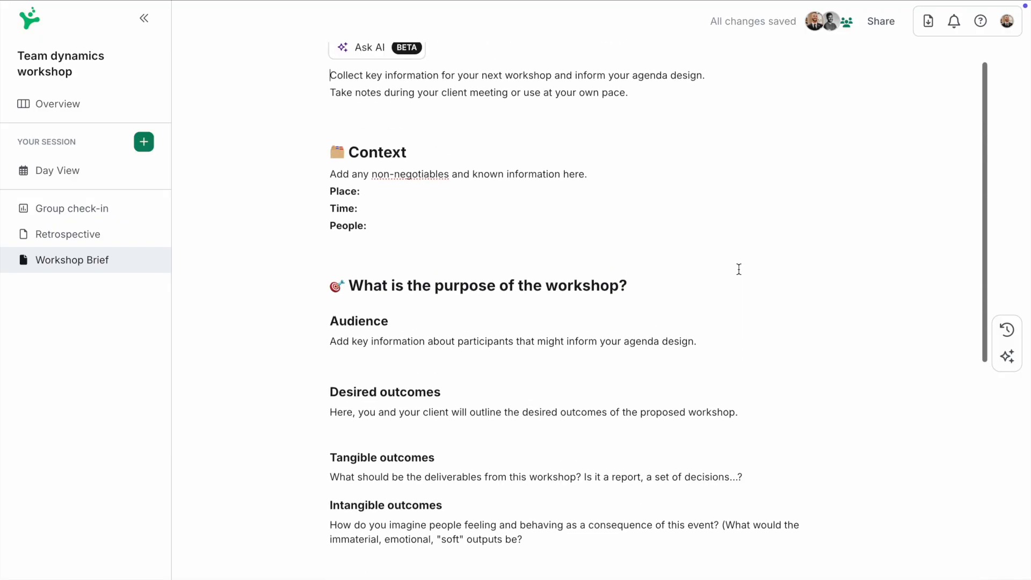
Step: Return to the session's Day View and collapse the session navigation sidebar
left_click(88, 179)
left_click(141, 21)
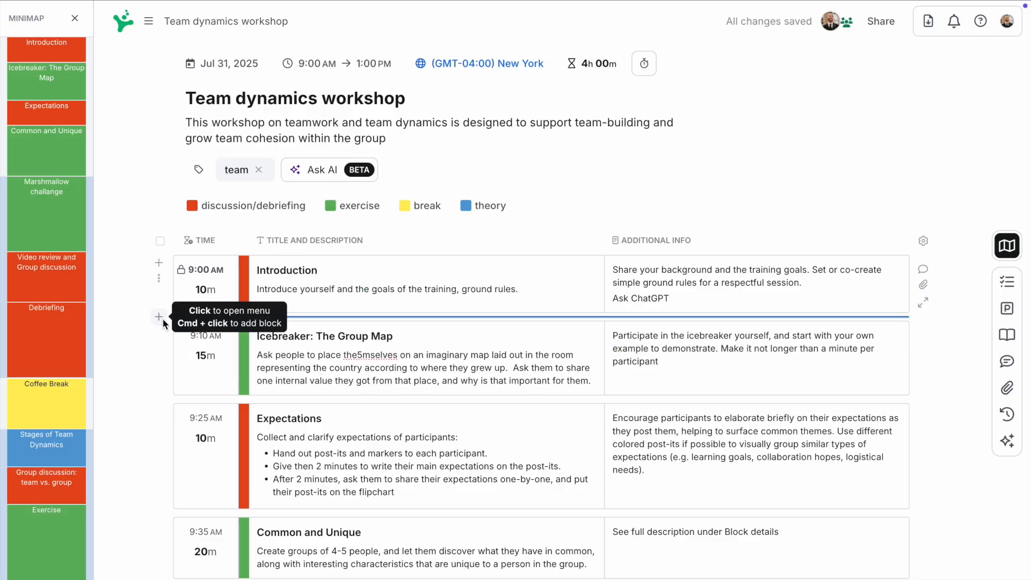
left_click(159, 317)
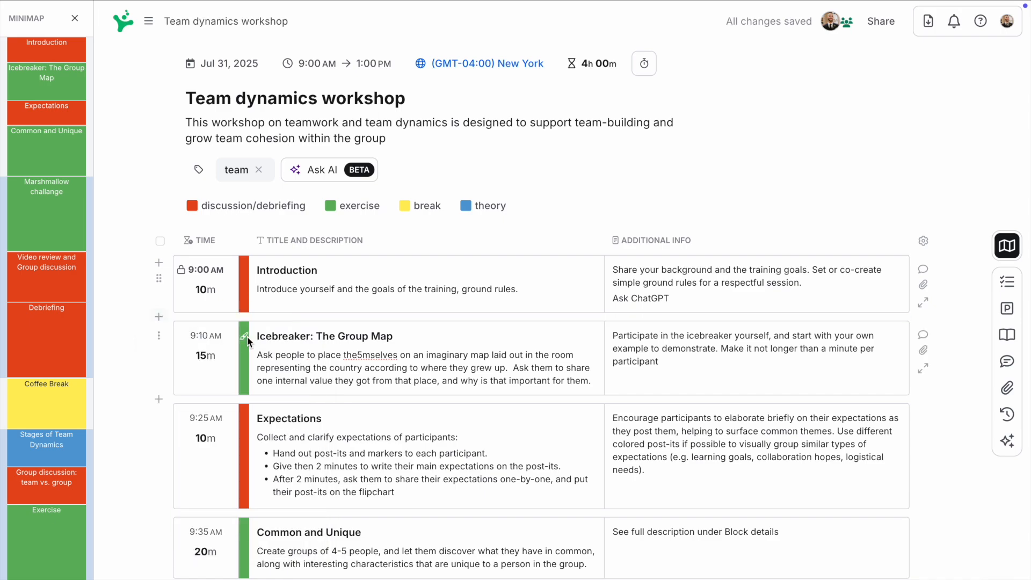
Step: Open the category editor from the Icebreaker: The Group Map block and add a blank category
left_click(244, 342)
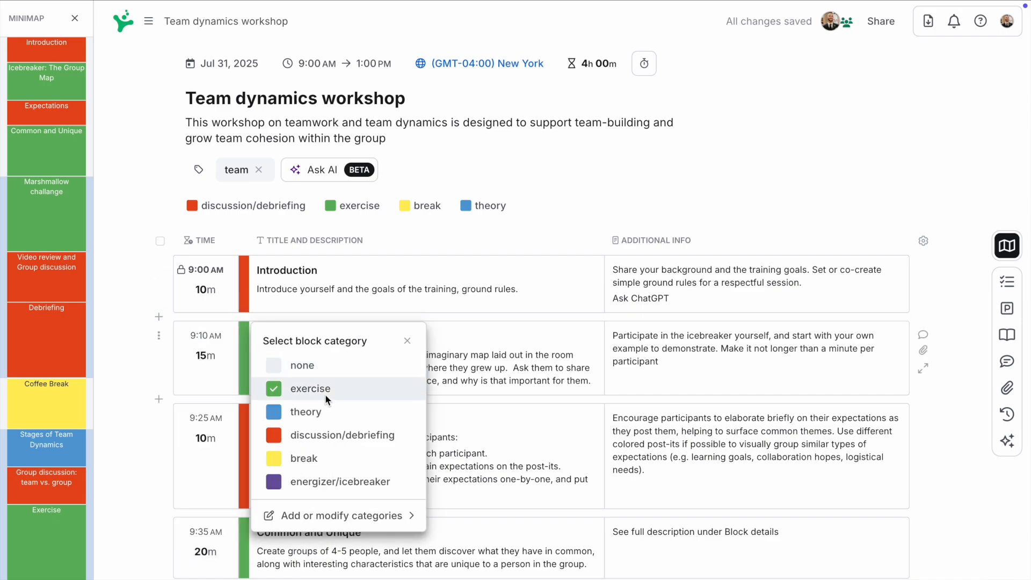
left_click(331, 516)
left_click(321, 493)
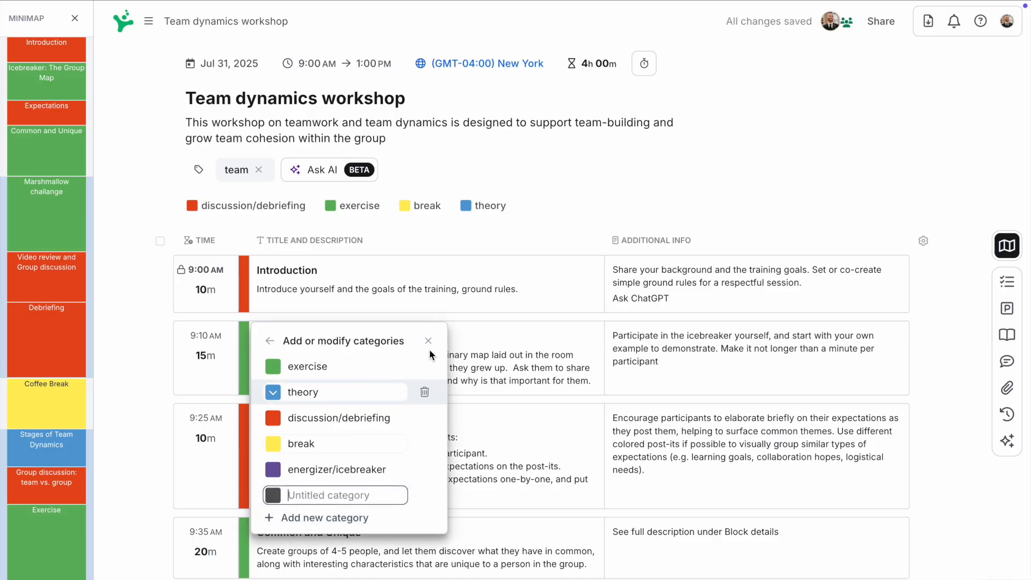
Step: Examine the default block categories in the L&D space team settings
left_click(1007, 21)
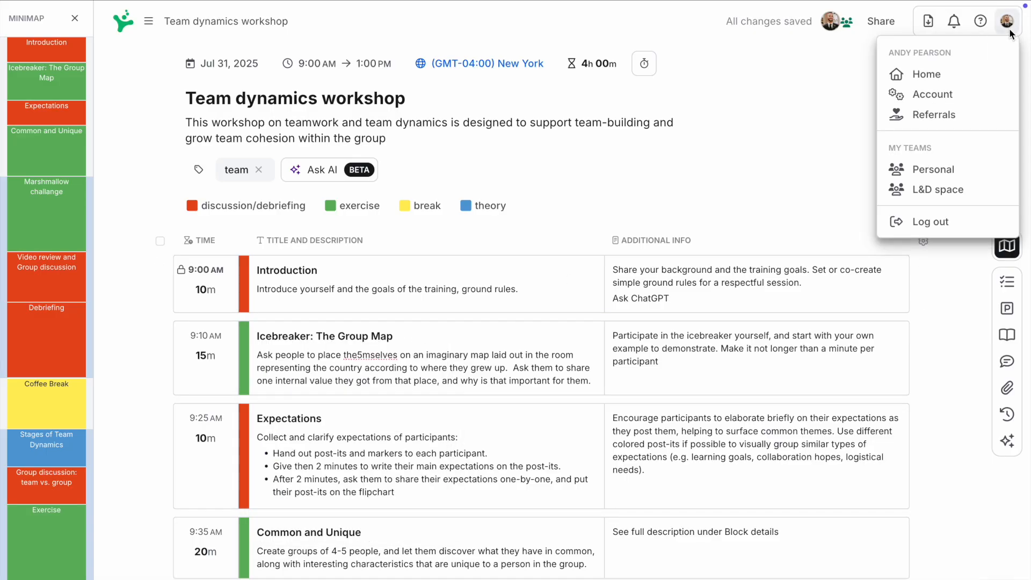
left_click(956, 188)
scroll(615, 291, "down", 1)
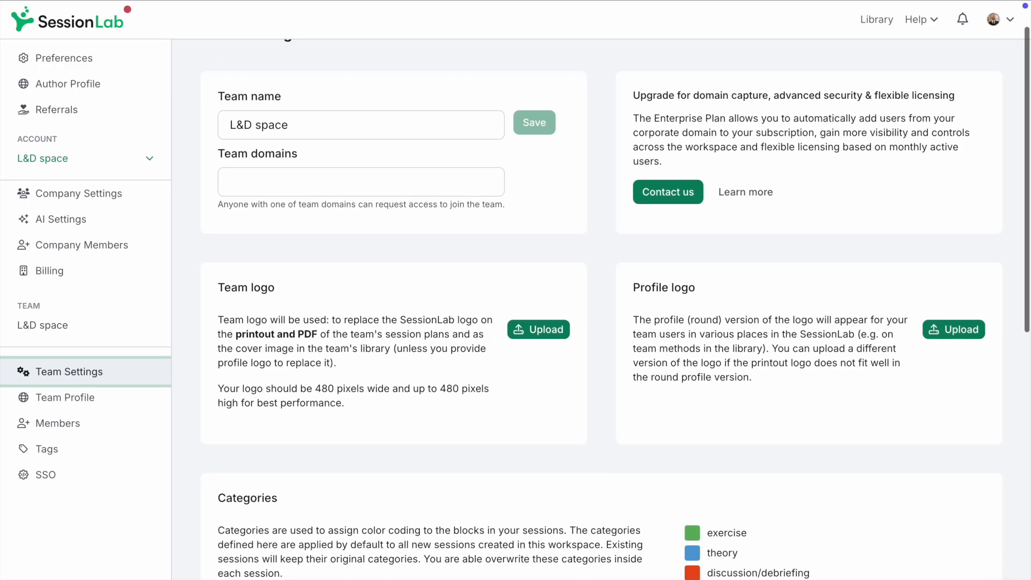
scroll(676, 523, "down", 2)
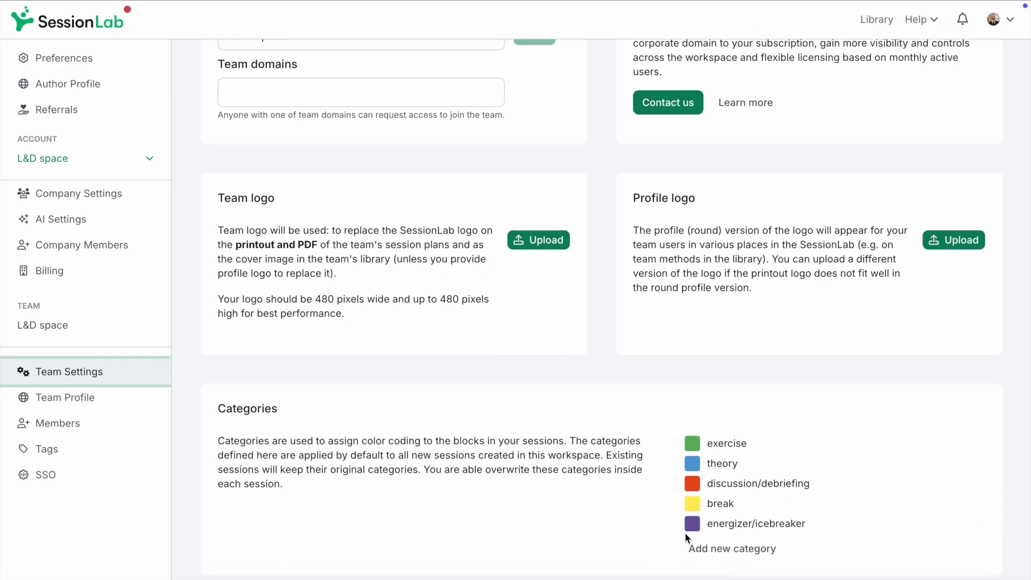
left_click(778, 526)
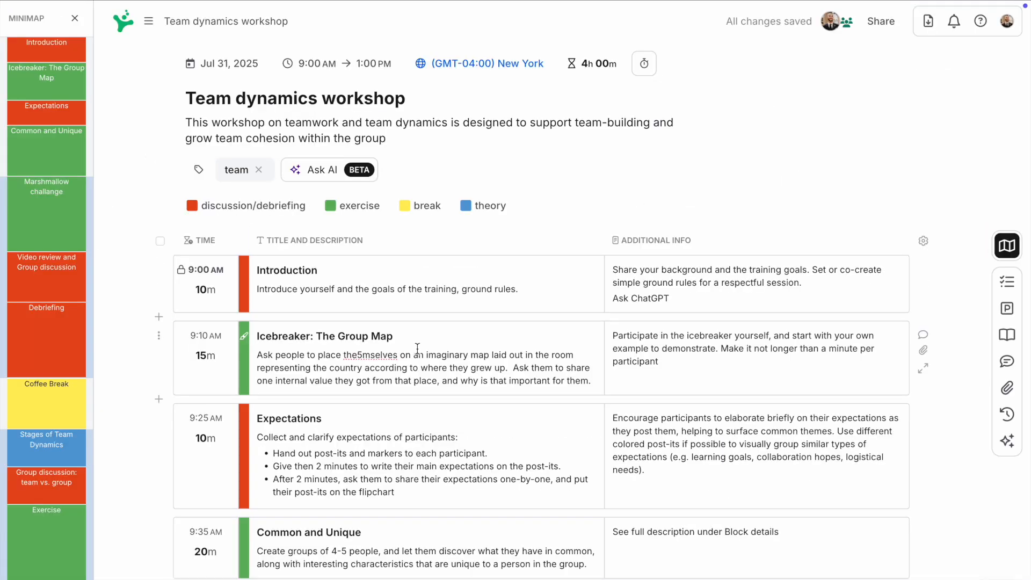
Step: Move the Icebreaker: The Group Map block below the Expectations block in the agenda
scroll(417, 348, "down", 2)
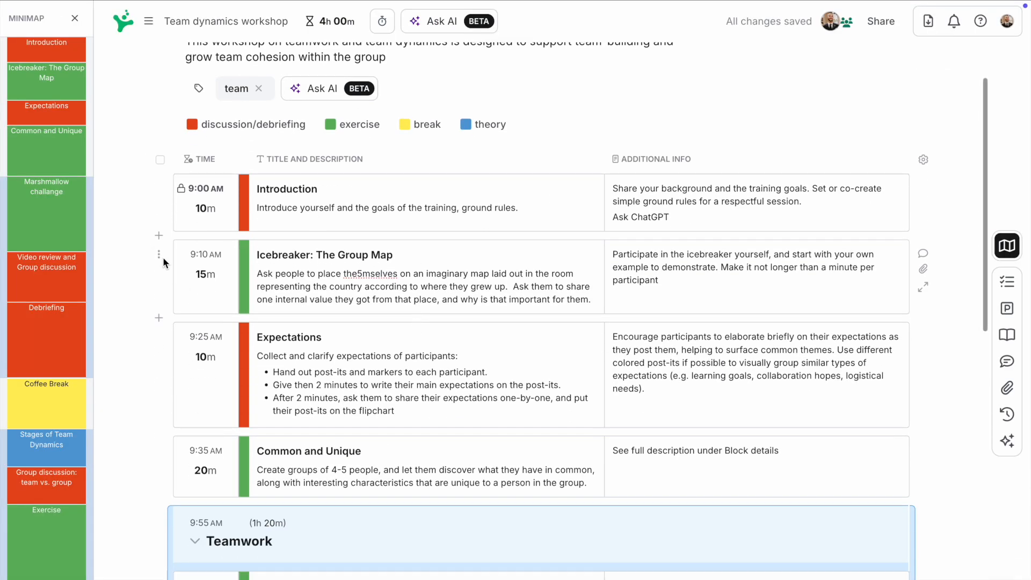
left_click_drag(160, 256, 184, 424)
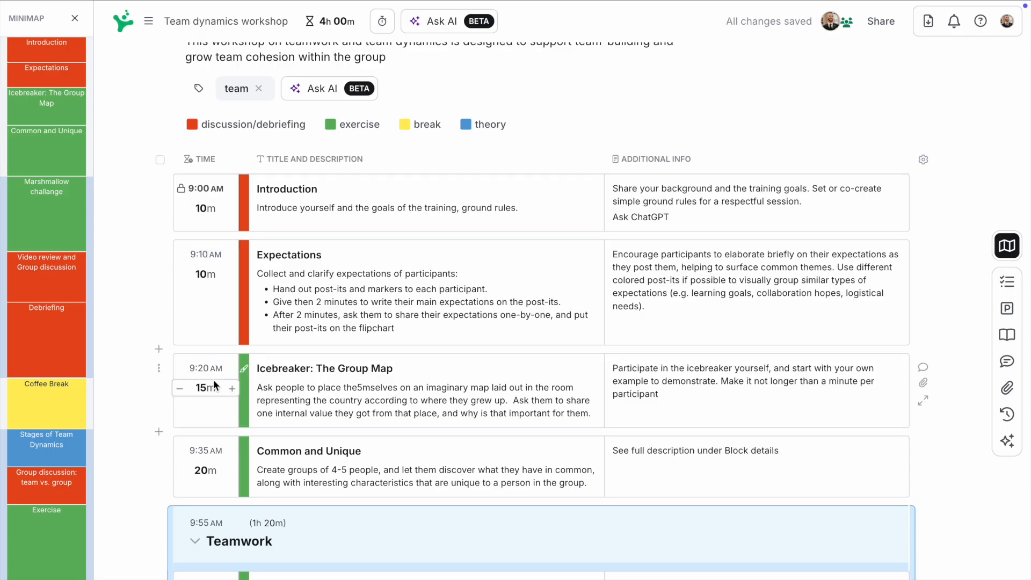
scroll(150, 440, "up", 2)
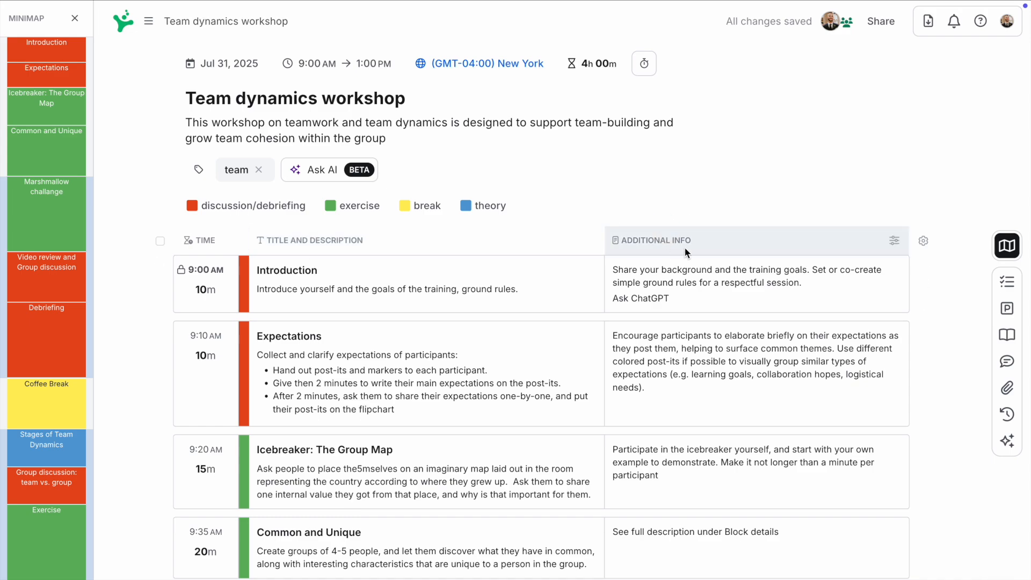
Step: Check in the session settings which columns are shown and hidden in the blocks
left_click(924, 241)
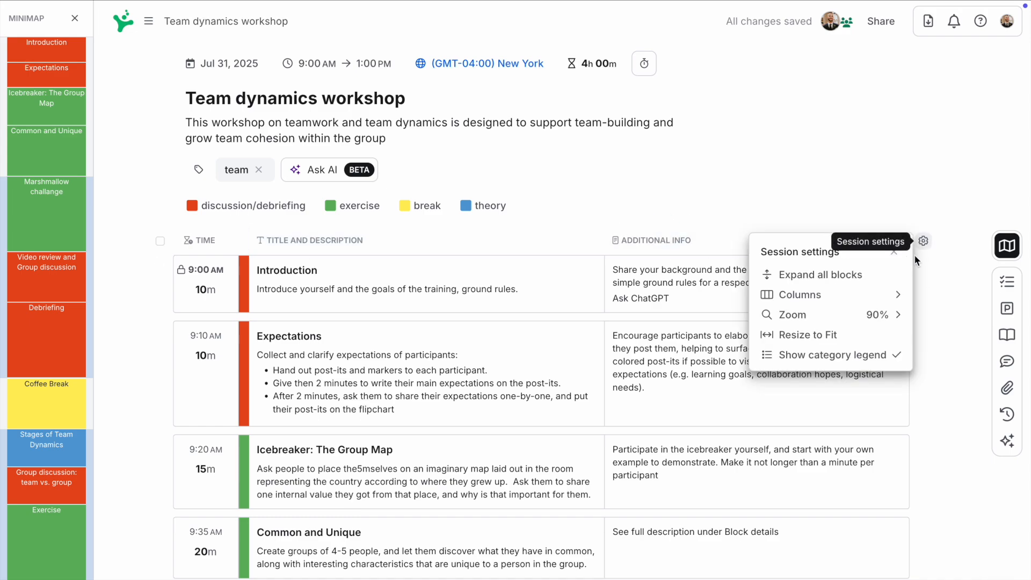
left_click(895, 297)
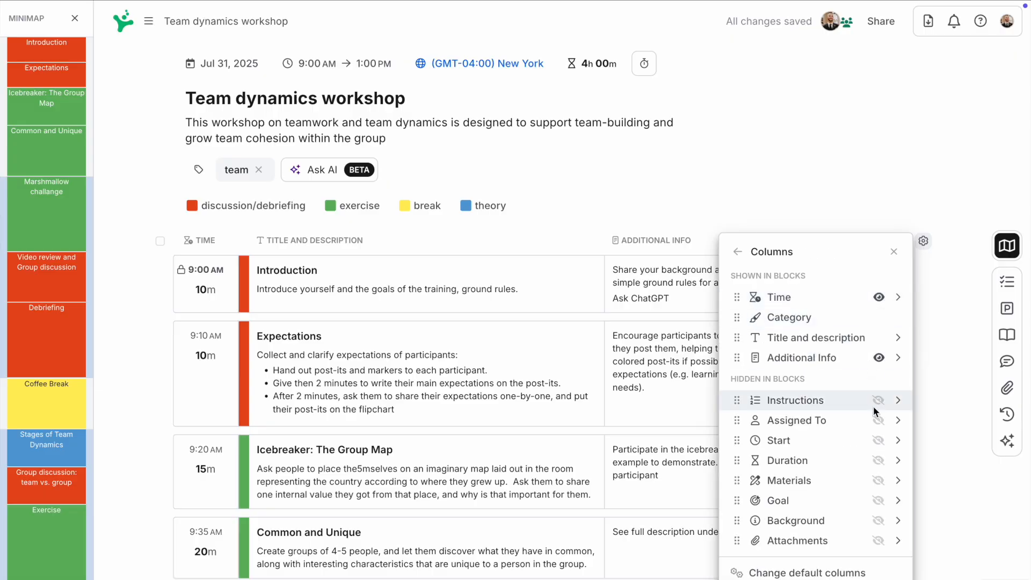
left_click(900, 215)
Step: Narrow the Title and Description column slightly and view the options of the Additional Info column
left_click_drag(601, 241, 553, 239)
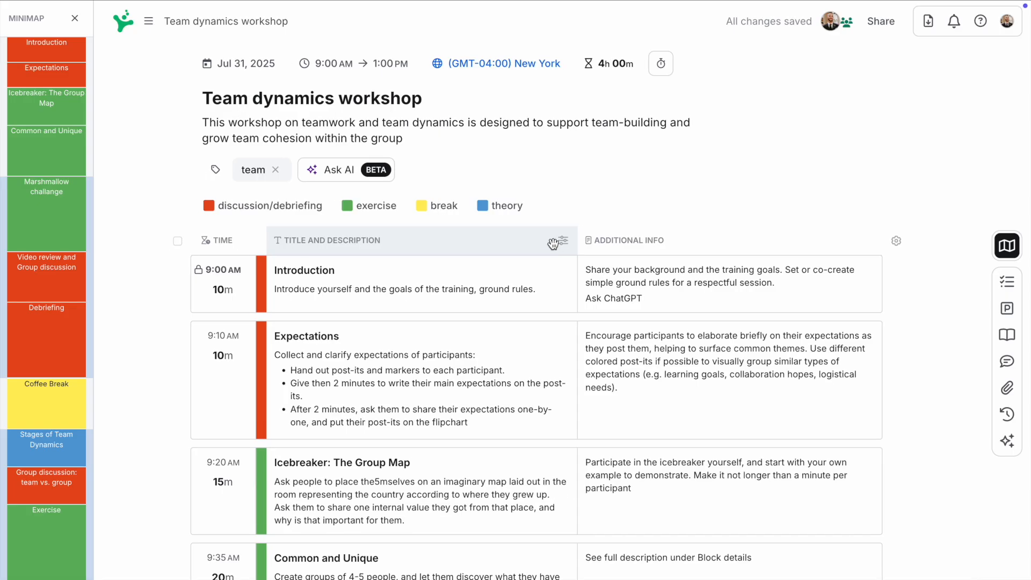
left_click(630, 243)
left_click(775, 280)
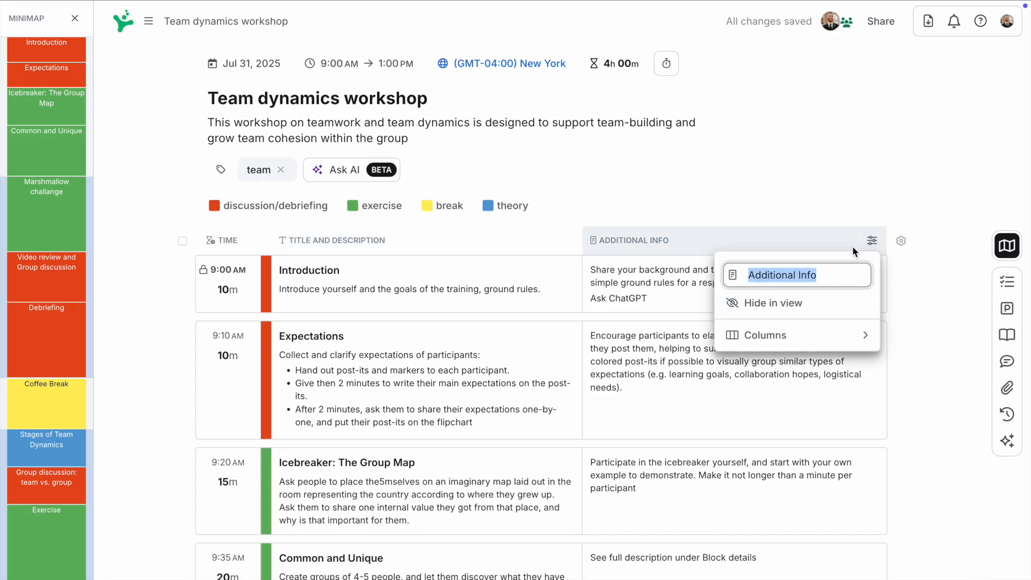
left_click(876, 240)
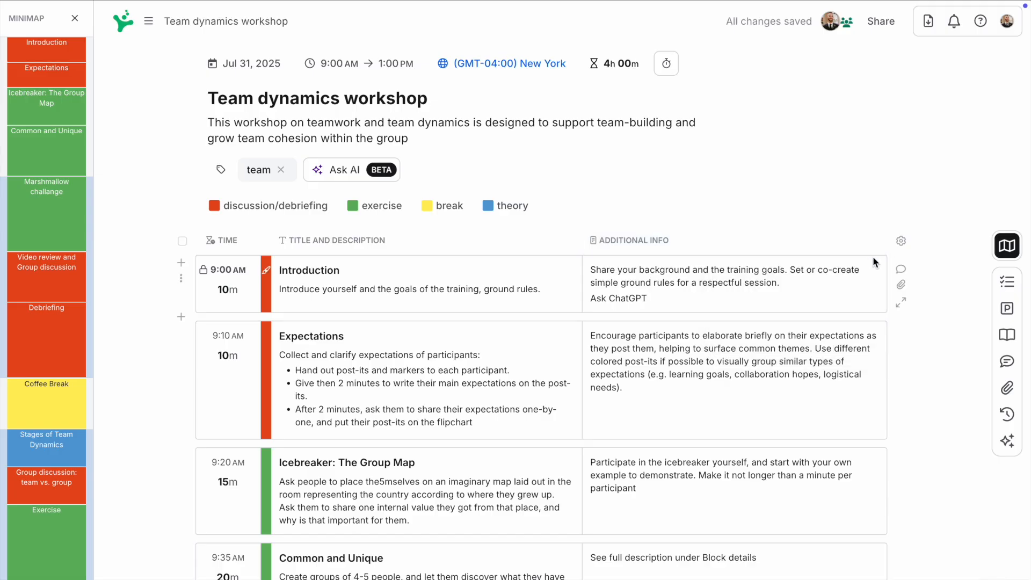
Step: Hide and show the minimap again, and look through the whole agenda of the session
left_click(1008, 21)
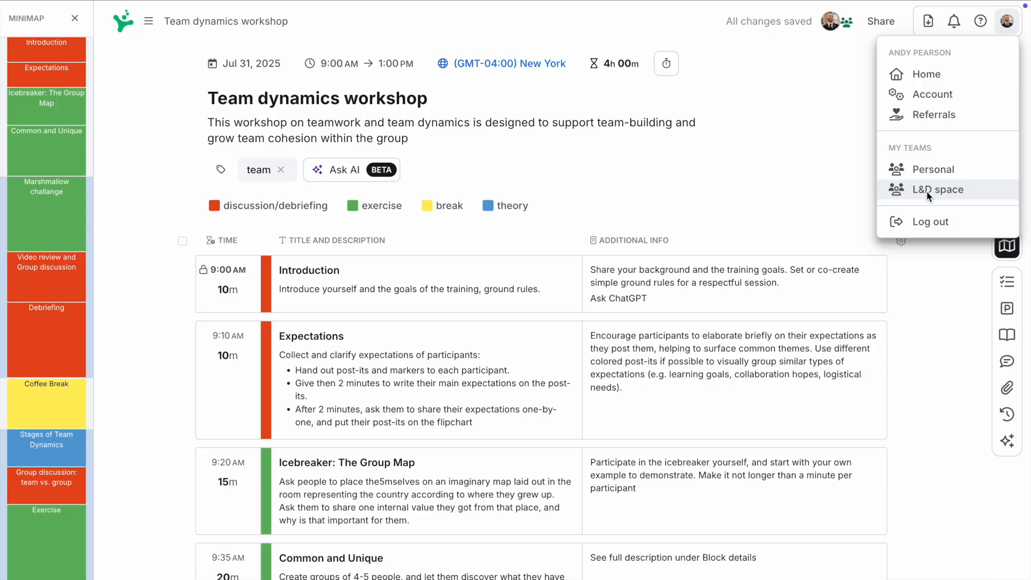
left_click(1009, 246)
left_click(1008, 246)
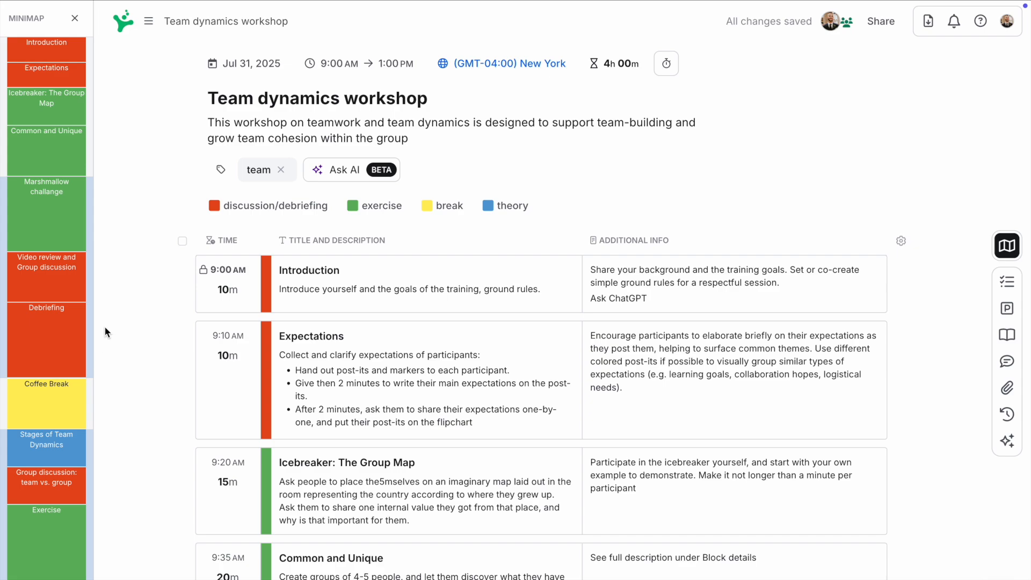
scroll(288, 405, "down", 6)
scroll(290, 411, "down", 3)
scroll(289, 408, "up", 8)
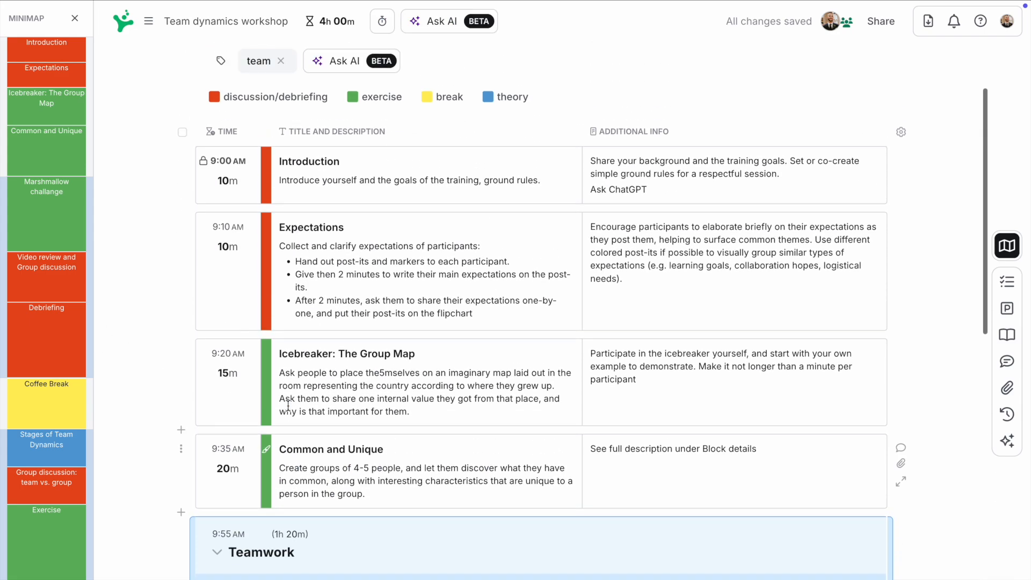
scroll(288, 405, "up", 3)
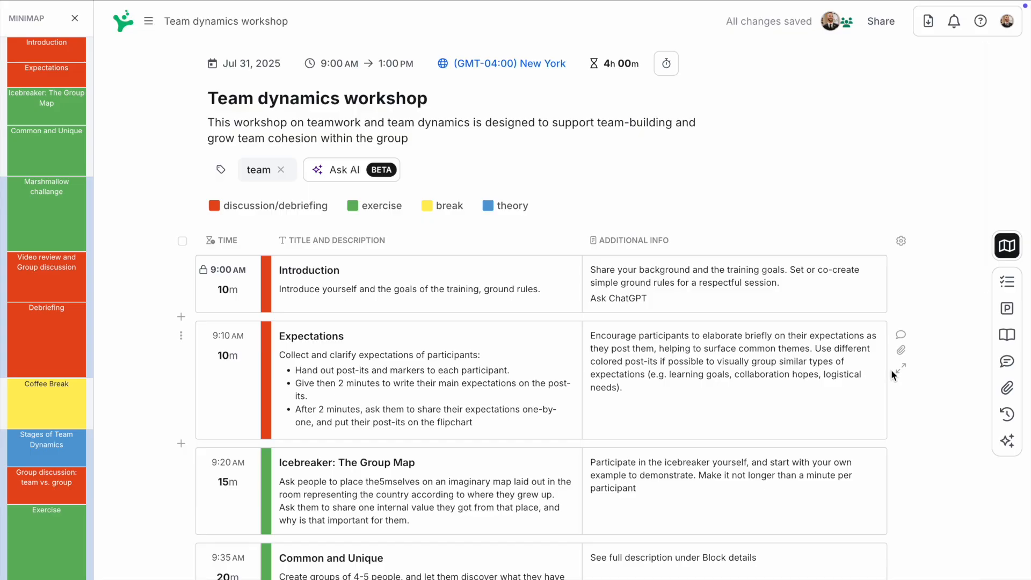
Step: Open the Expectations block's details, review its goal, materials, instructions and attachments fields, and close them
left_click(900, 369)
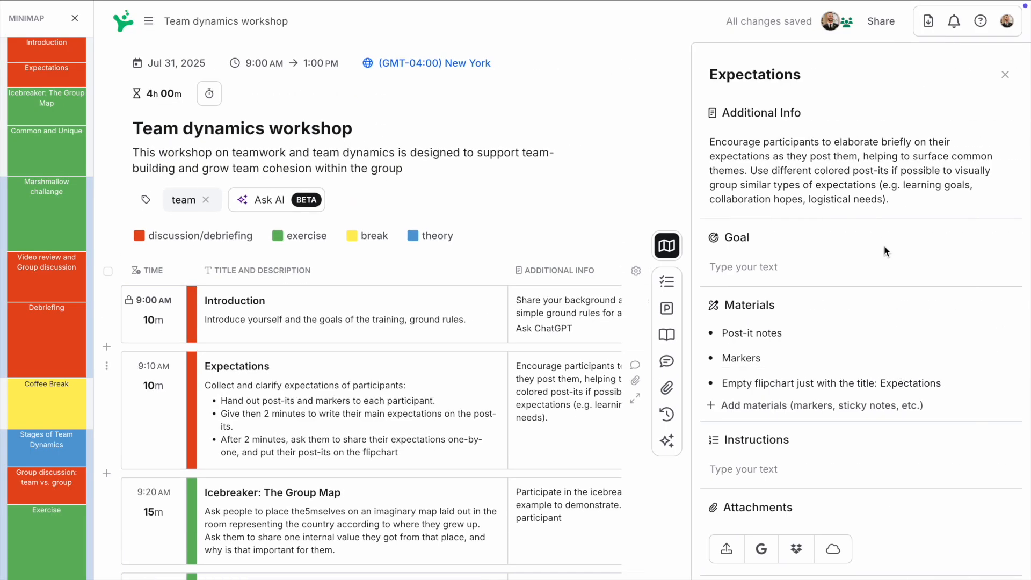
scroll(785, 301, "down", 3)
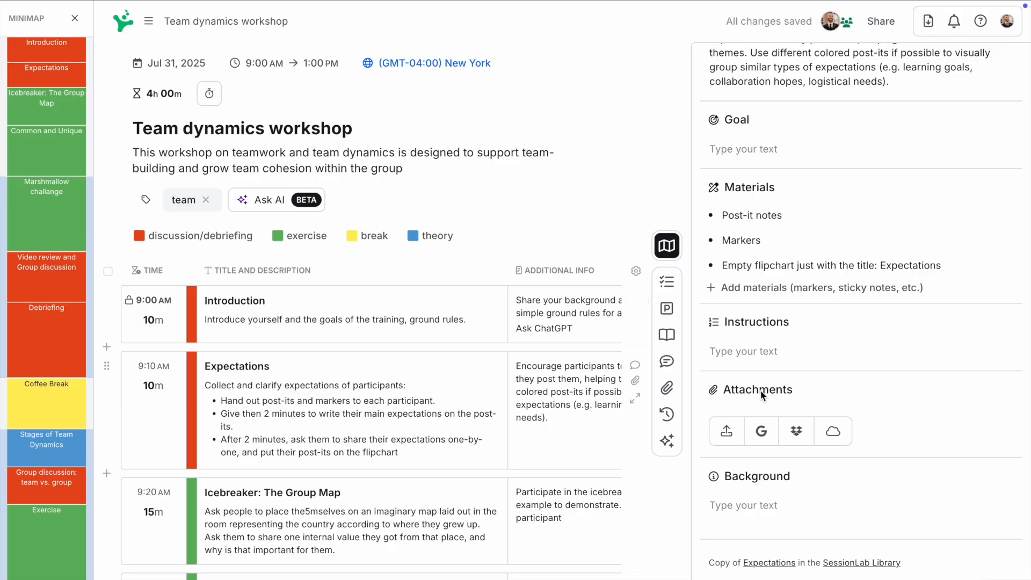
scroll(762, 396, "up", 3)
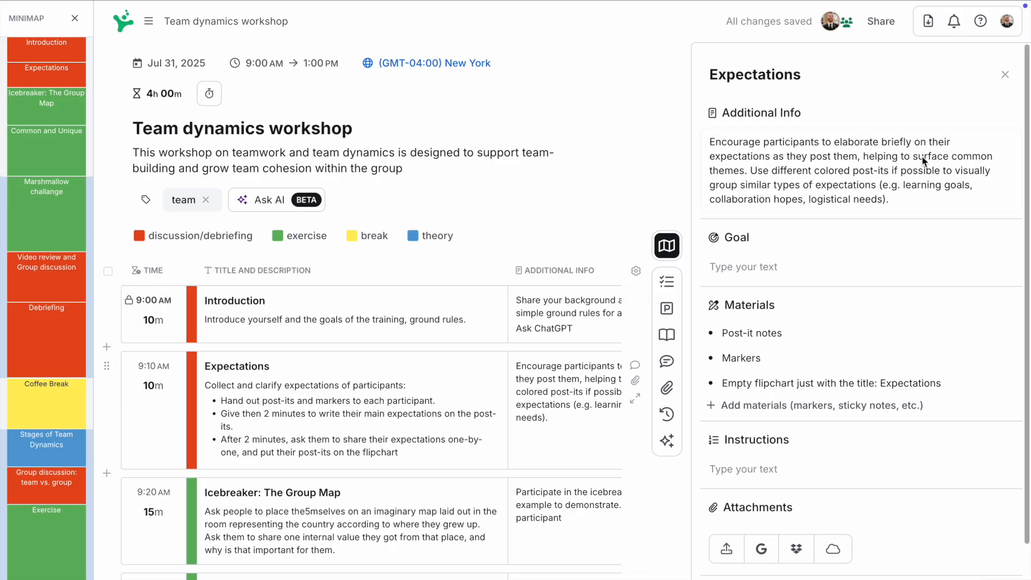
left_click(1008, 74)
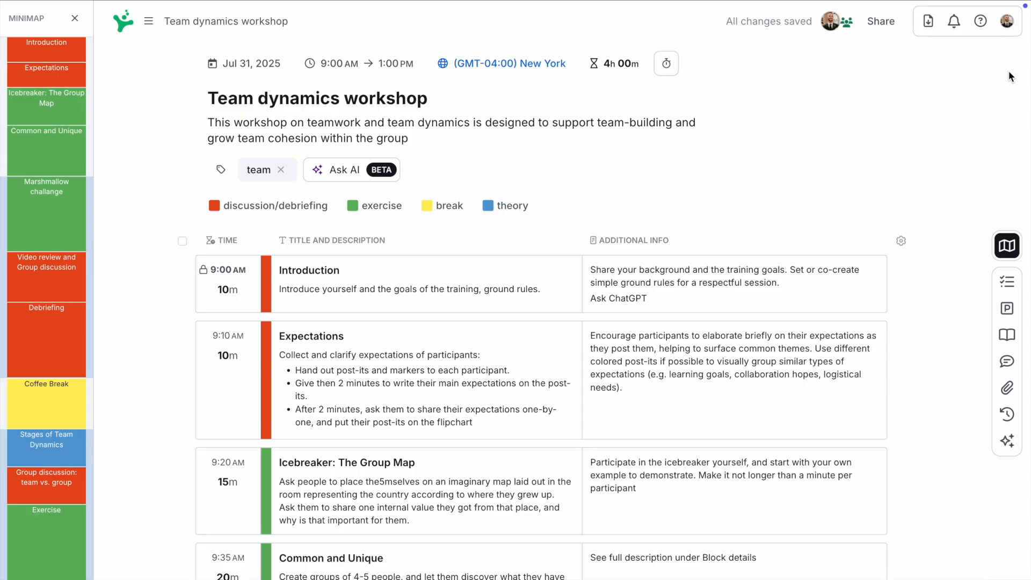
Step: Lock the Lunch block's start time at 12:00 PM
scroll(140, 373, "down", 1)
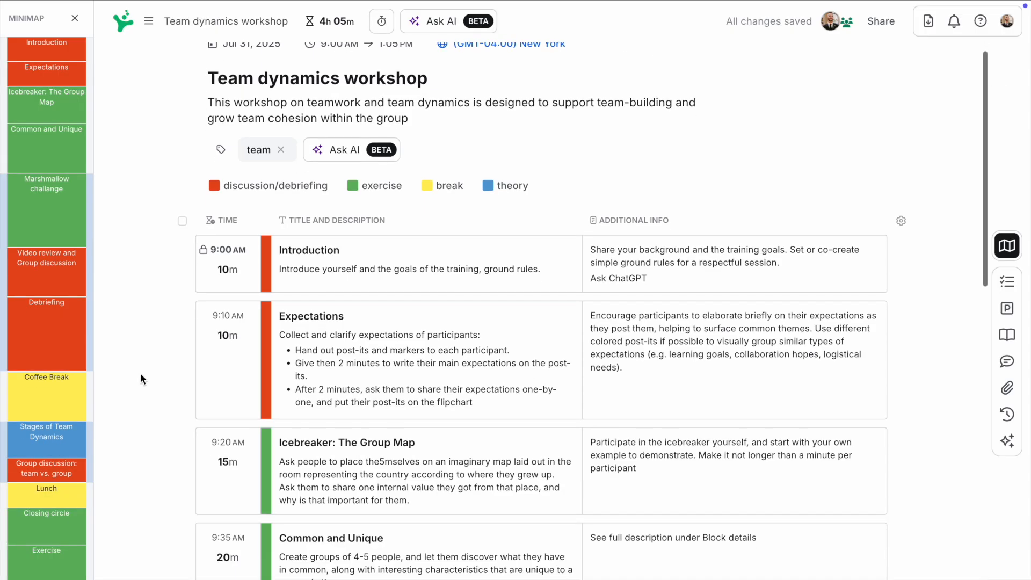
scroll(140, 373, "down", 15)
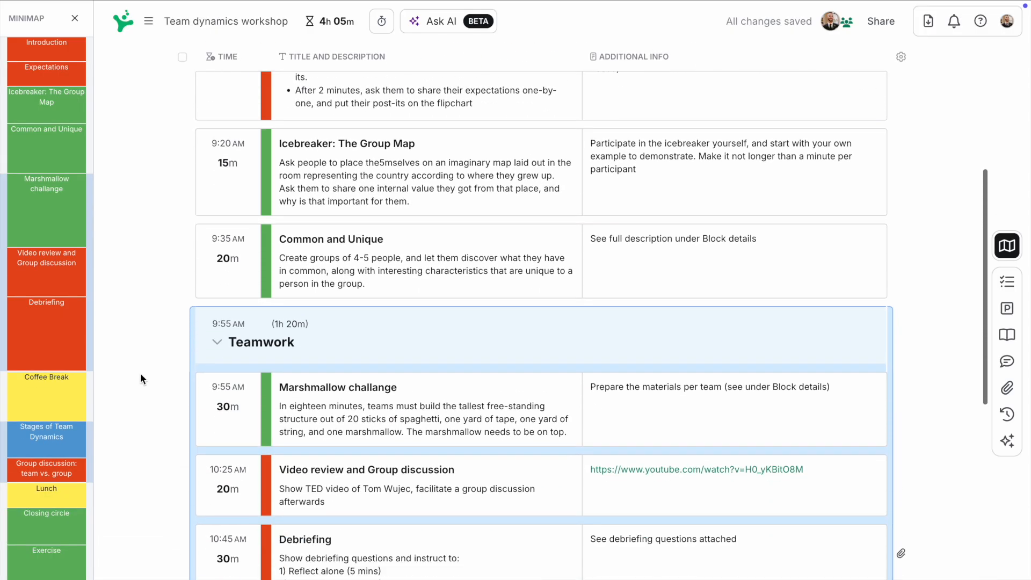
scroll(140, 373, "down", 1)
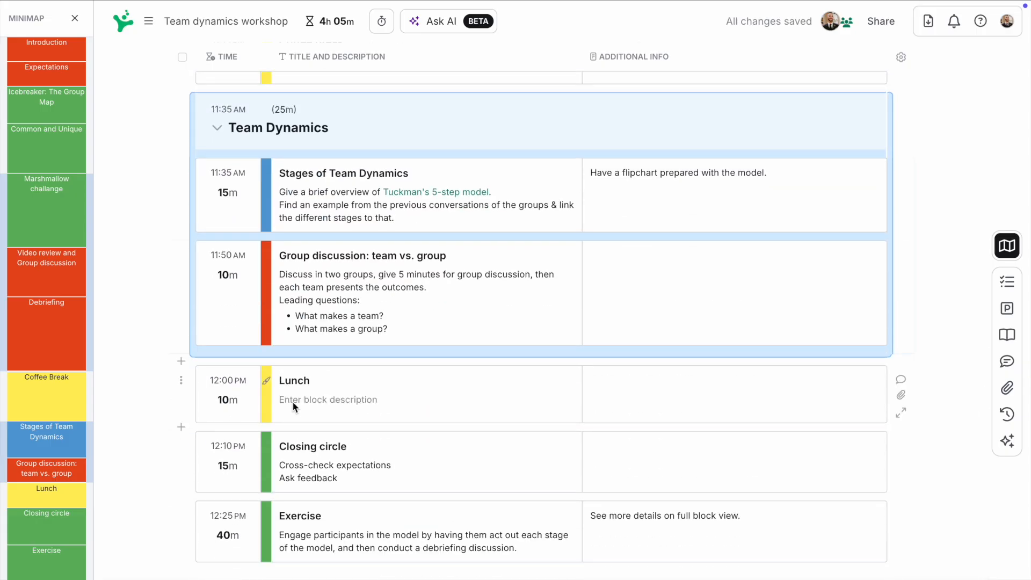
left_click(234, 383)
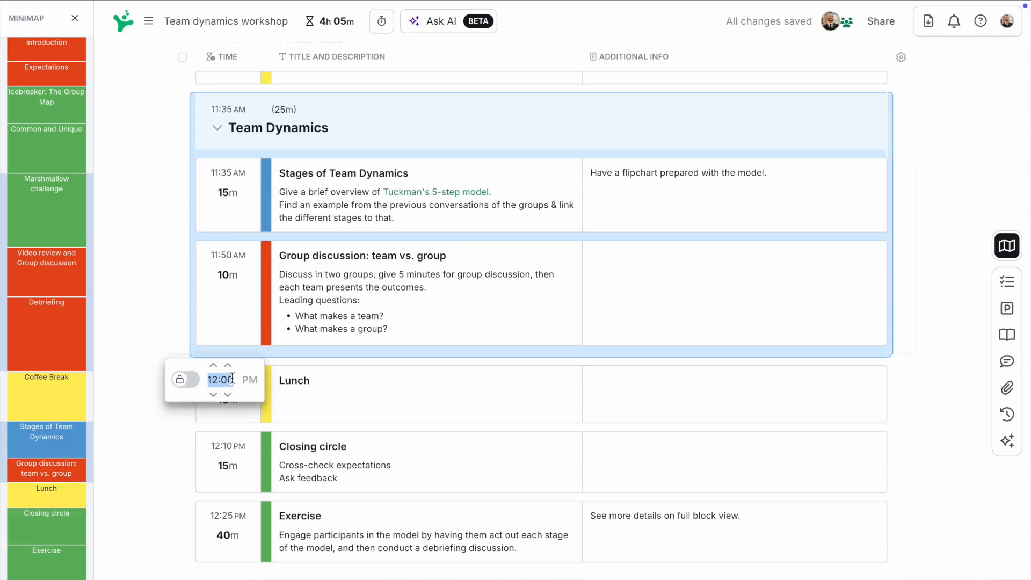
left_click(185, 379)
left_click(155, 455)
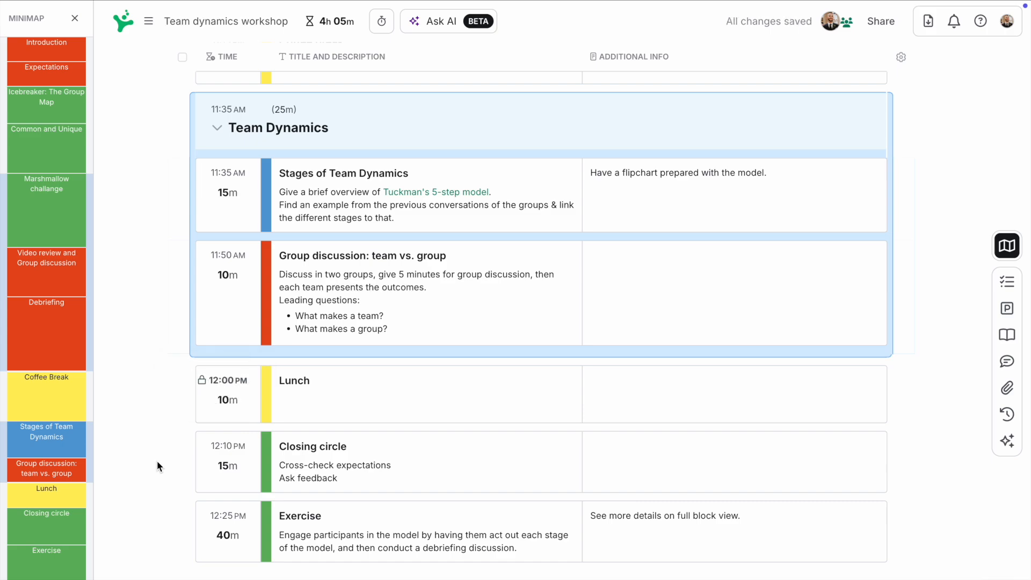
Step: Set the duration of the "Group discussion: team vs. group" block to 5 minutes
left_click(228, 279)
type("5")
left_click(153, 334)
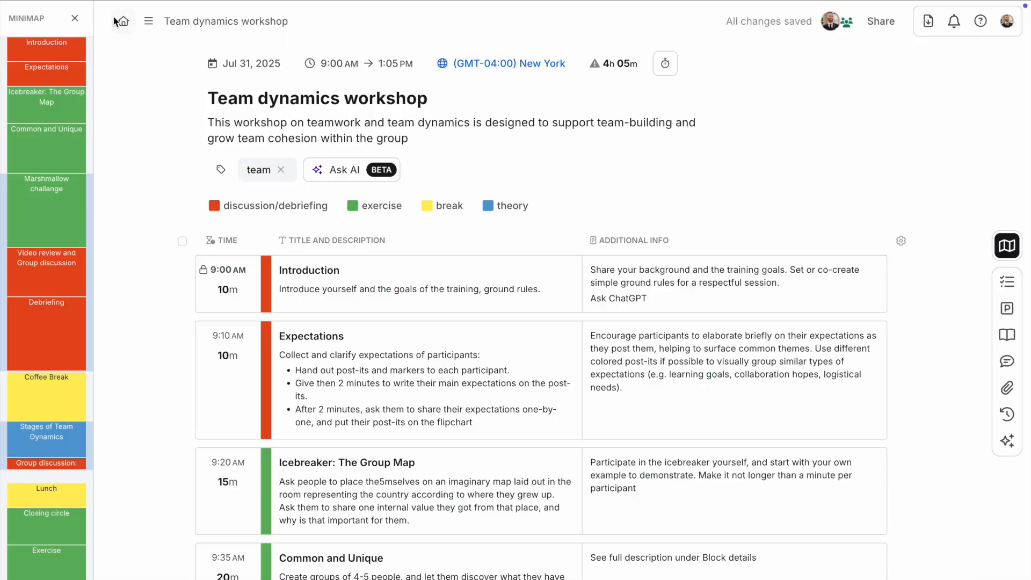
Step: Leave the session and return to the overview of recent sessions
left_click(113, 15)
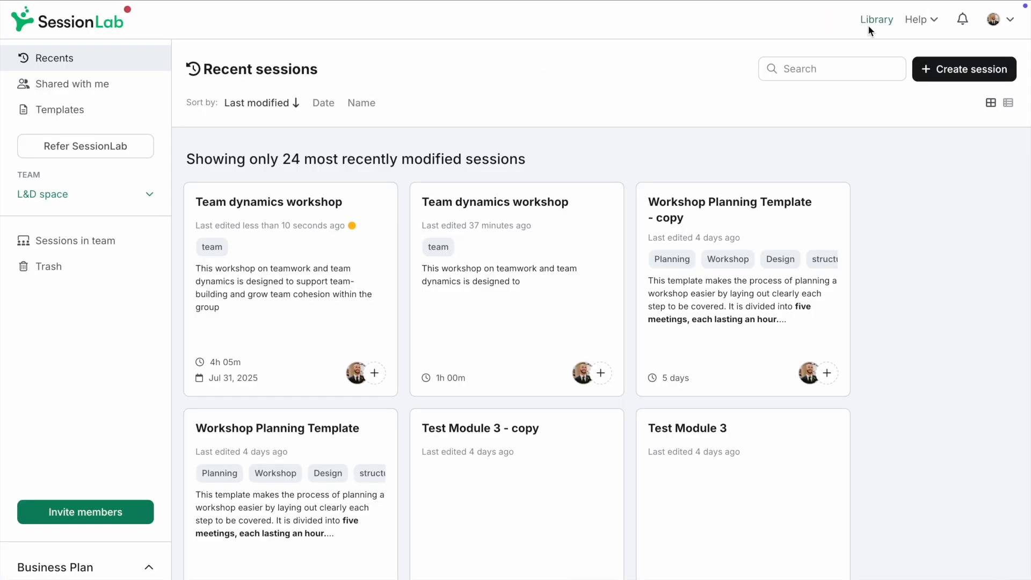
Step: Browse the full library of workshop methods and examine the details of "Break the Ice with The Four Quadrants Activity"
left_click(872, 21)
scroll(882, 128, "down", 3)
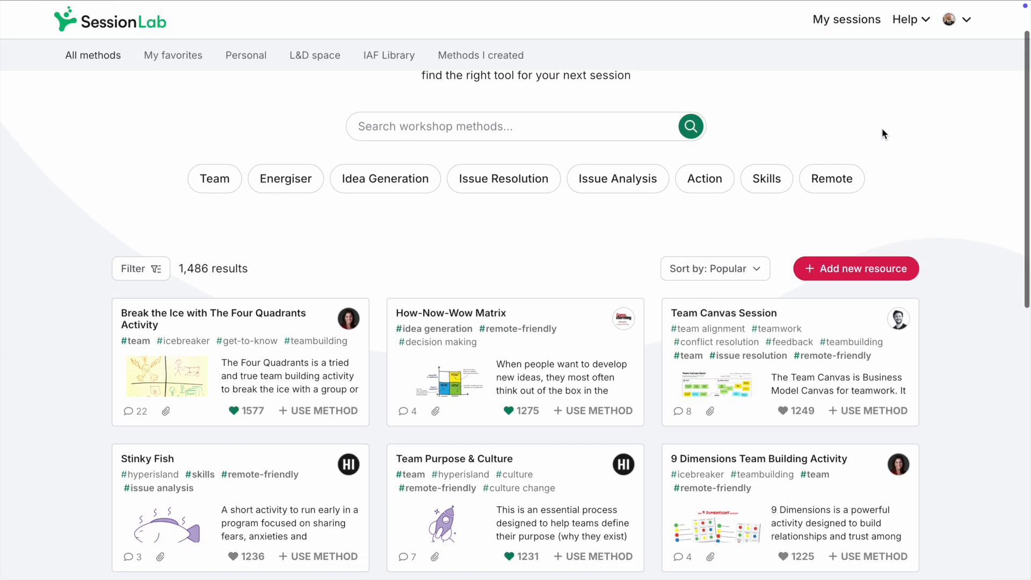
scroll(882, 129, "down", 2)
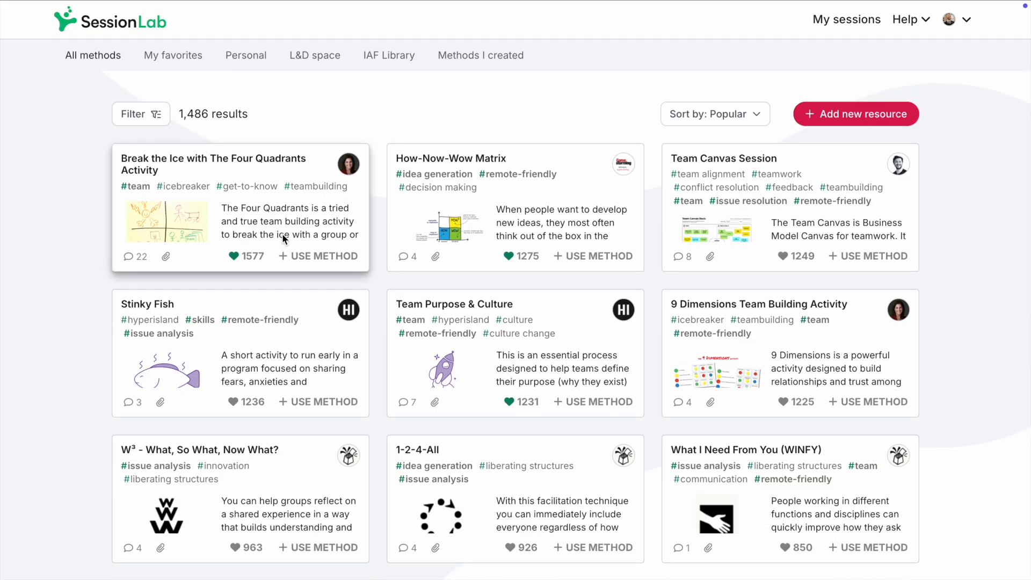
left_click(283, 234)
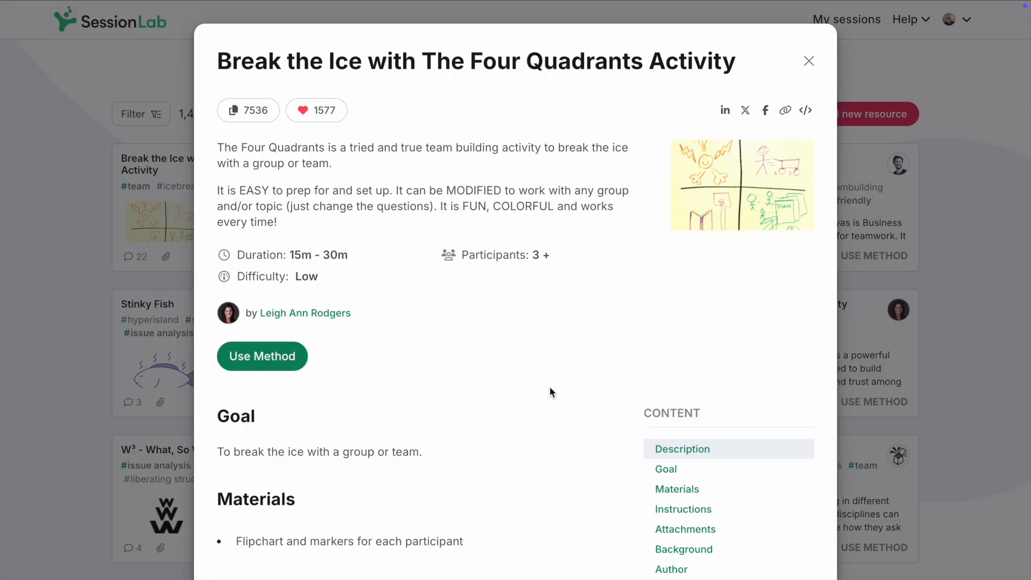
scroll(551, 392, "down", 1)
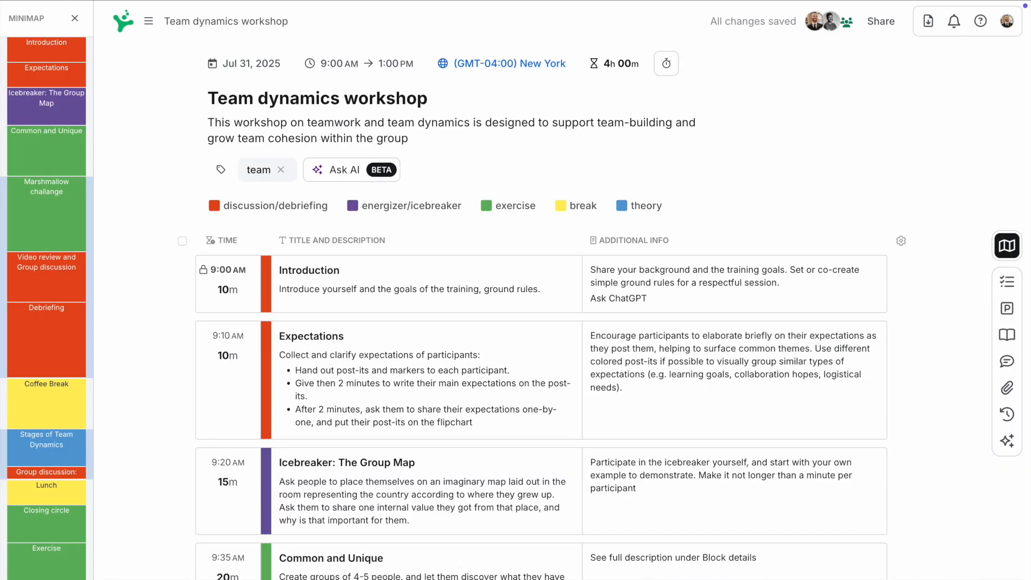
Step: Insert "Break the Ice with The Four Quadrants Activity" from the library after the session's Introduction block and categorize it as energizer/icebreaker
left_click(1007, 335)
left_click(992, 117)
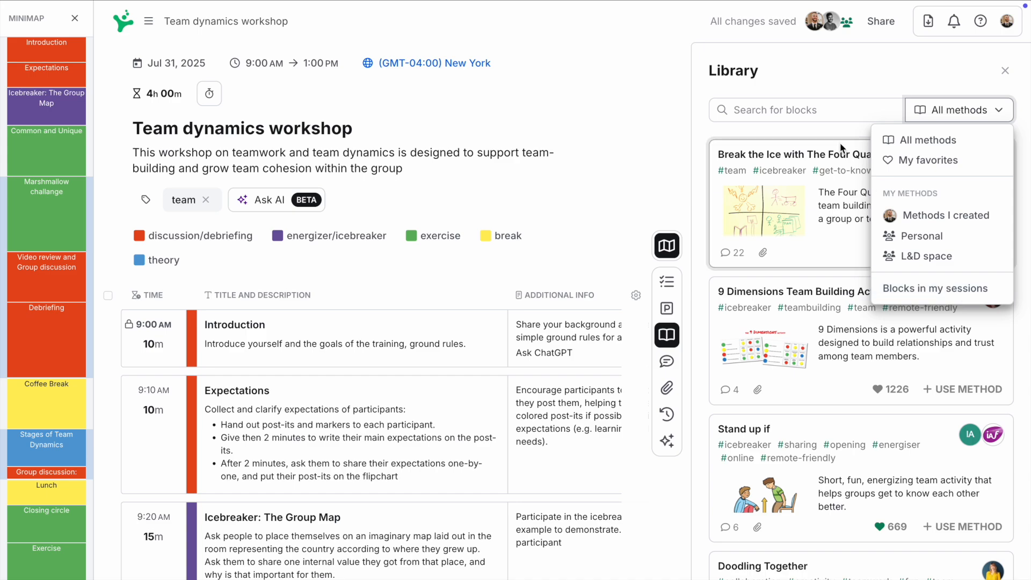
left_click(825, 110)
left_click(830, 143)
left_click_drag(866, 199, 430, 391)
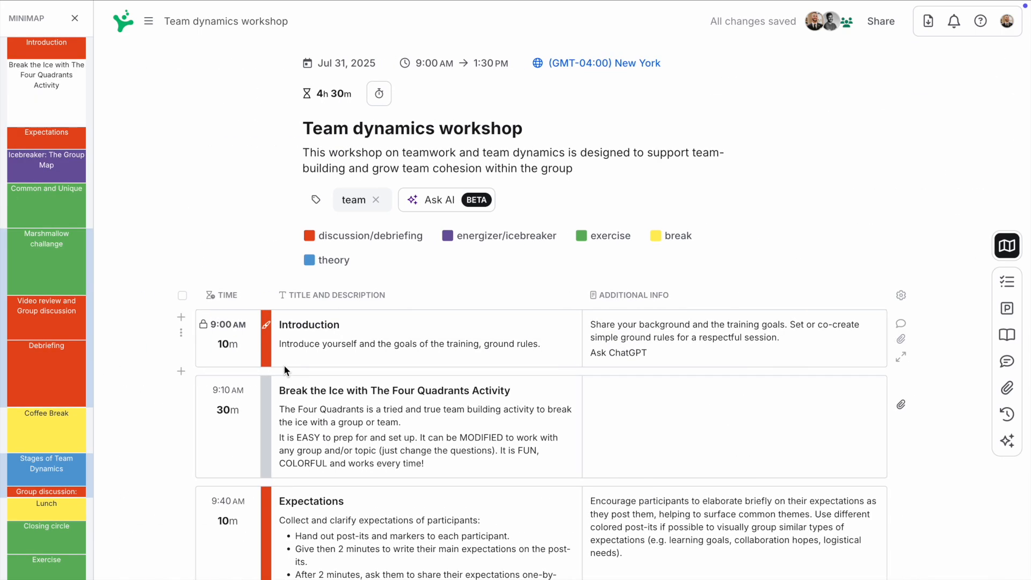
left_click(264, 335)
left_click(342, 480)
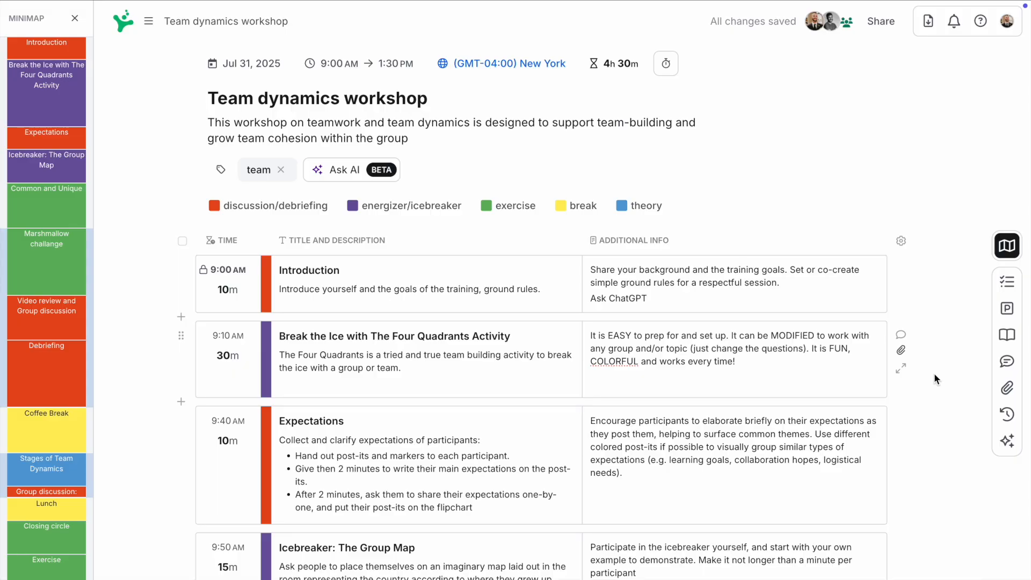
Step: Review the Team dynamics workshop's sharing options for collaborators and the online agenda
left_click(875, 21)
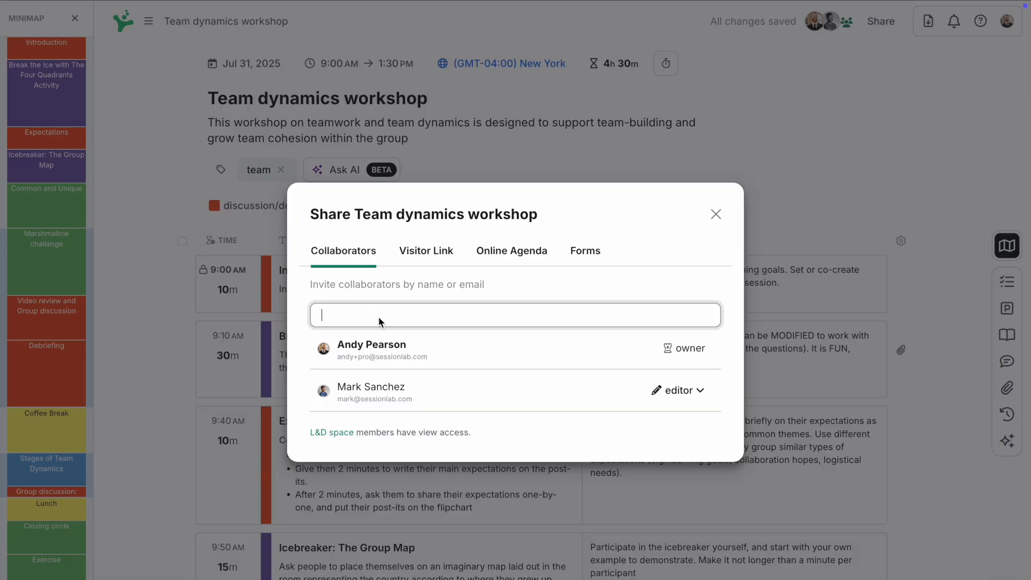
left_click(524, 251)
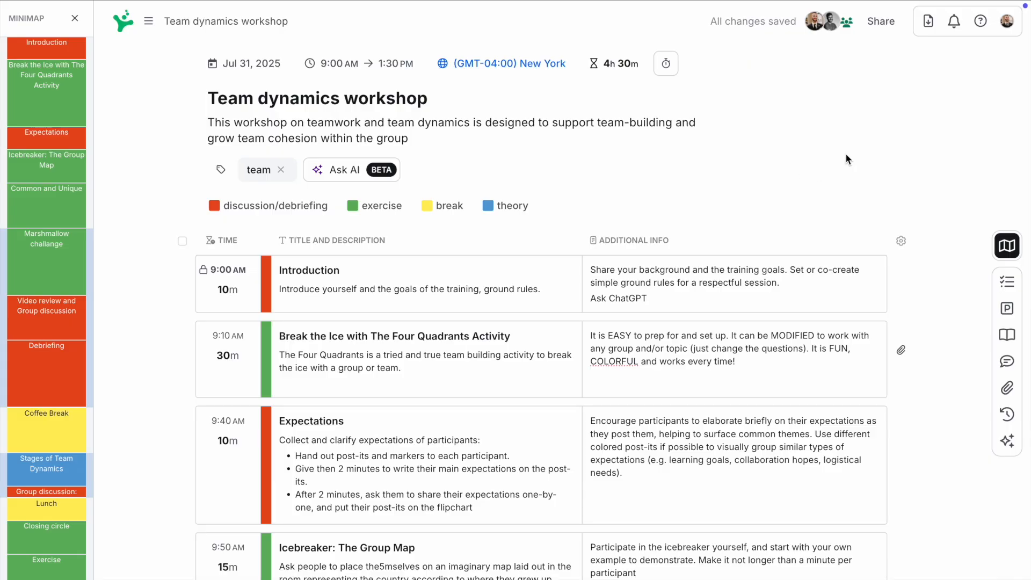
Step: Review the session's export formats, preview the Print / PDF version with its layout settings, and close the preview
left_click(929, 21)
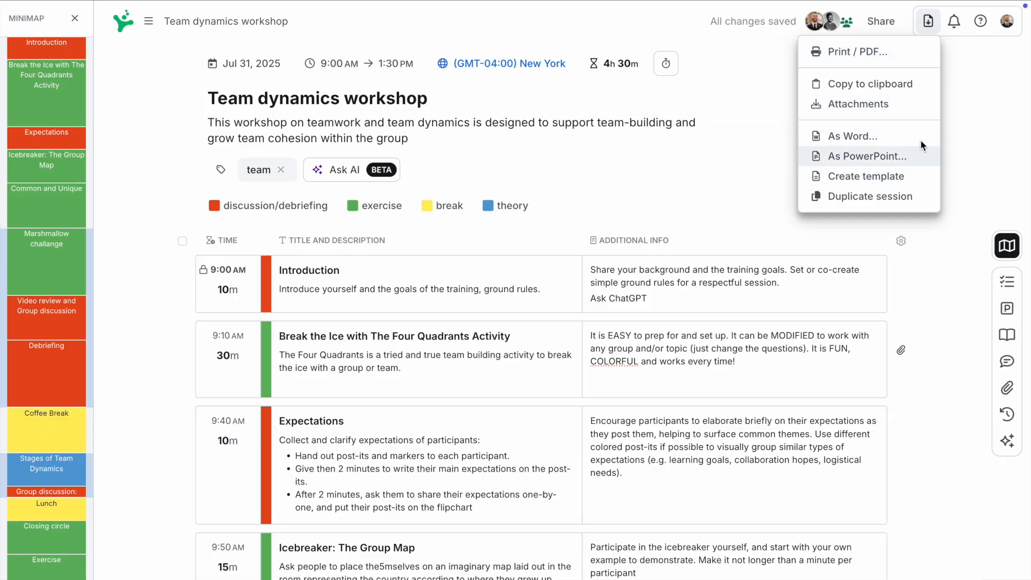
left_click(904, 47)
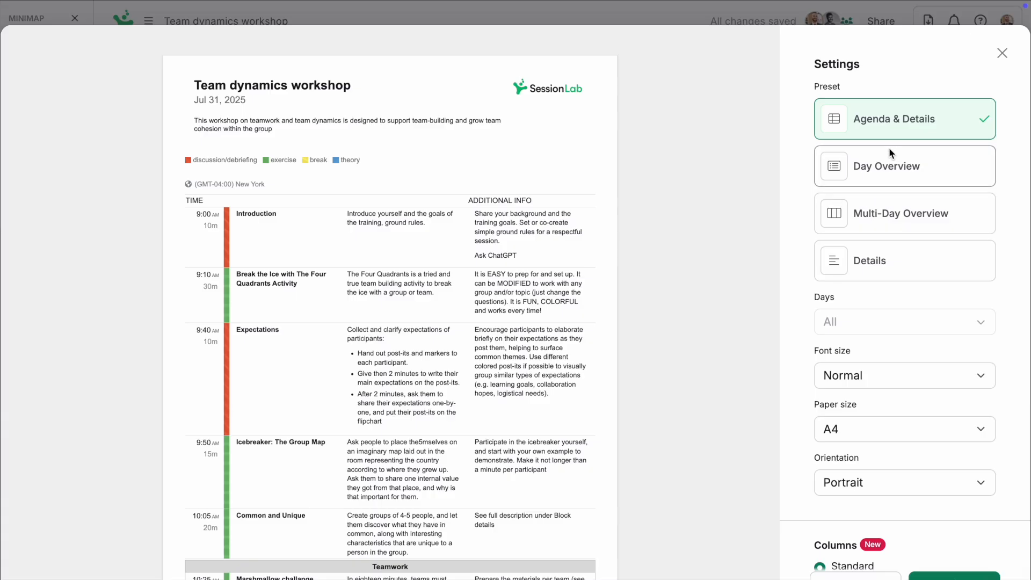
key("Escape")
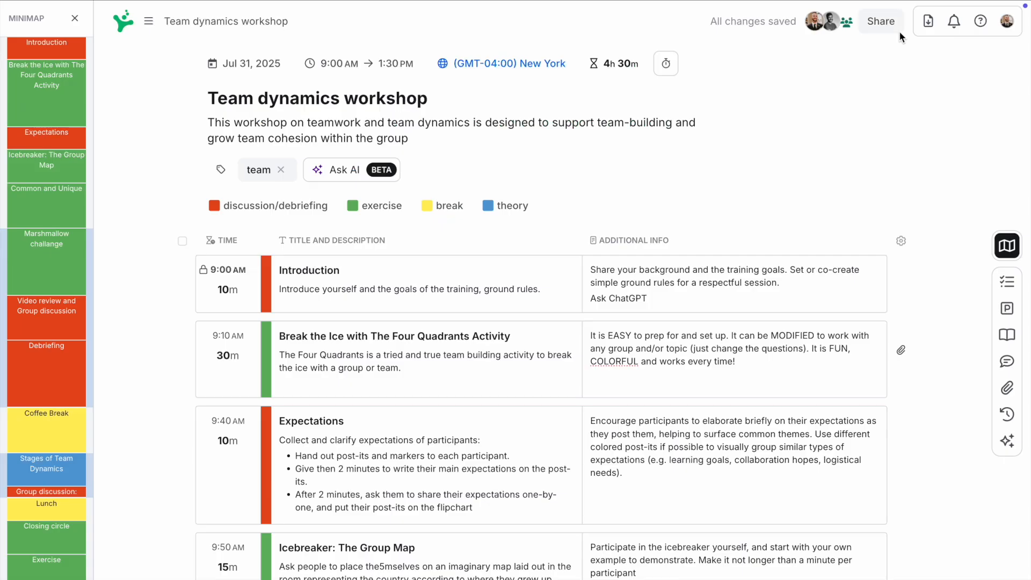
mouse_move(820, 22)
scroll(790, 190, "down", 3)
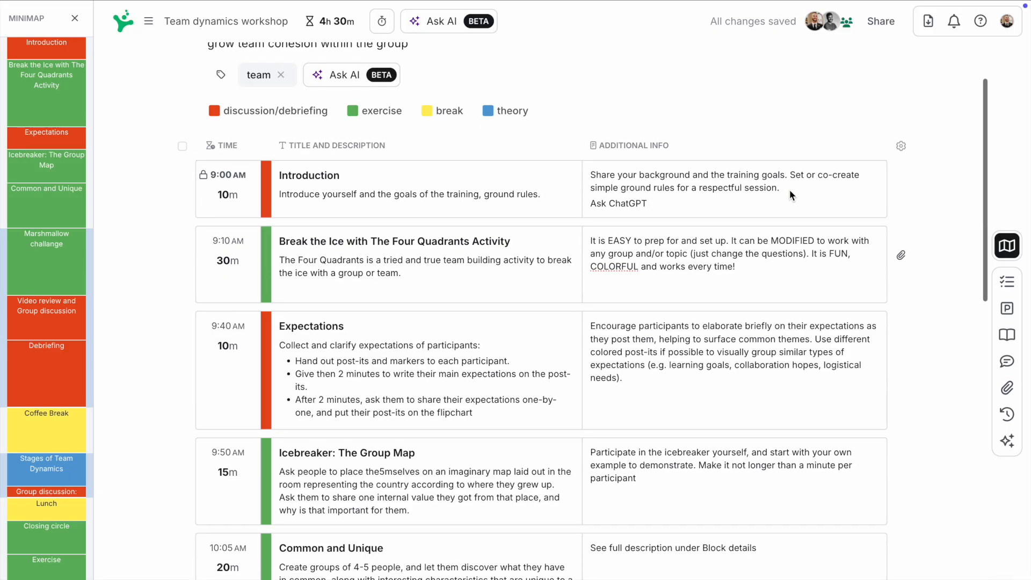
scroll(789, 192, "down", 3)
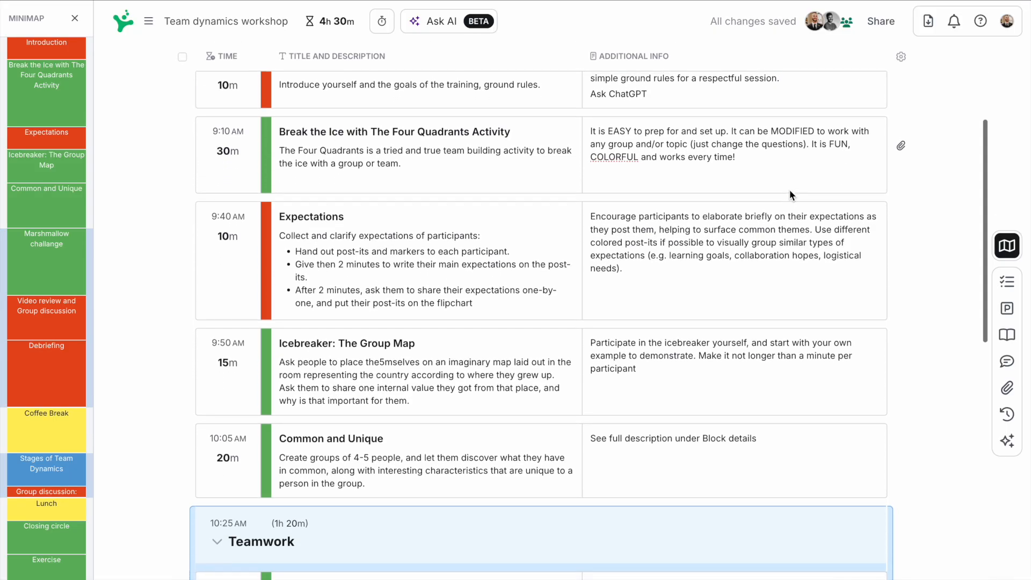
scroll(790, 189, "down", 3)
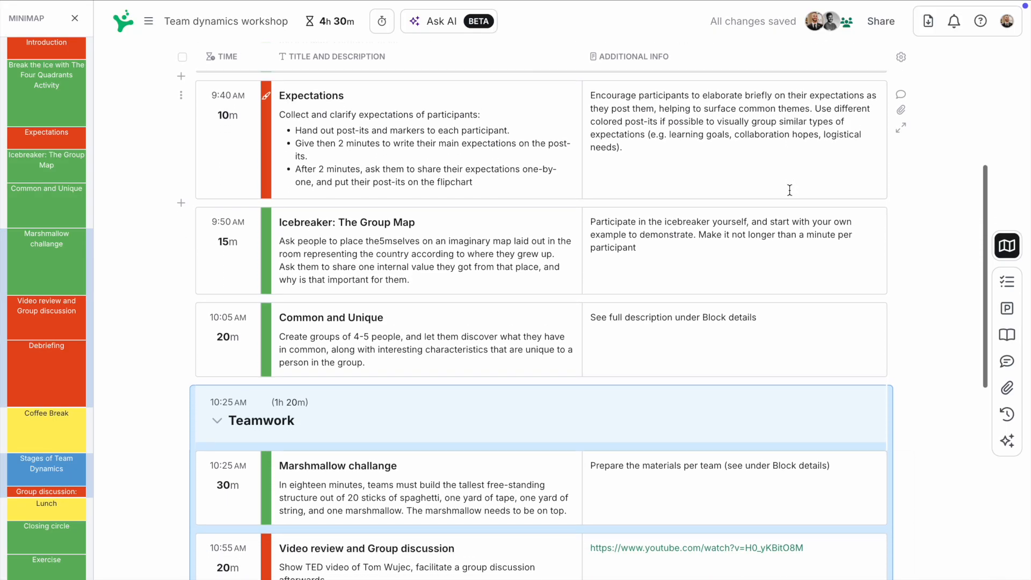